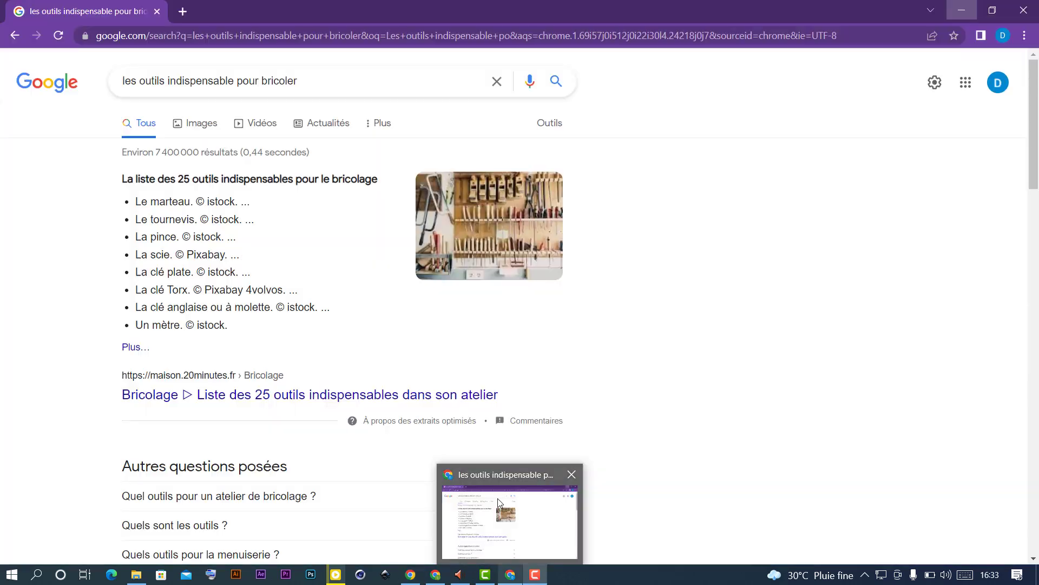
Bring up the Google results for "les outils indispensable pour bricoler" and save a screenshot of the entire screen.
{"action": "left_click", "coordinate": [498, 498]}
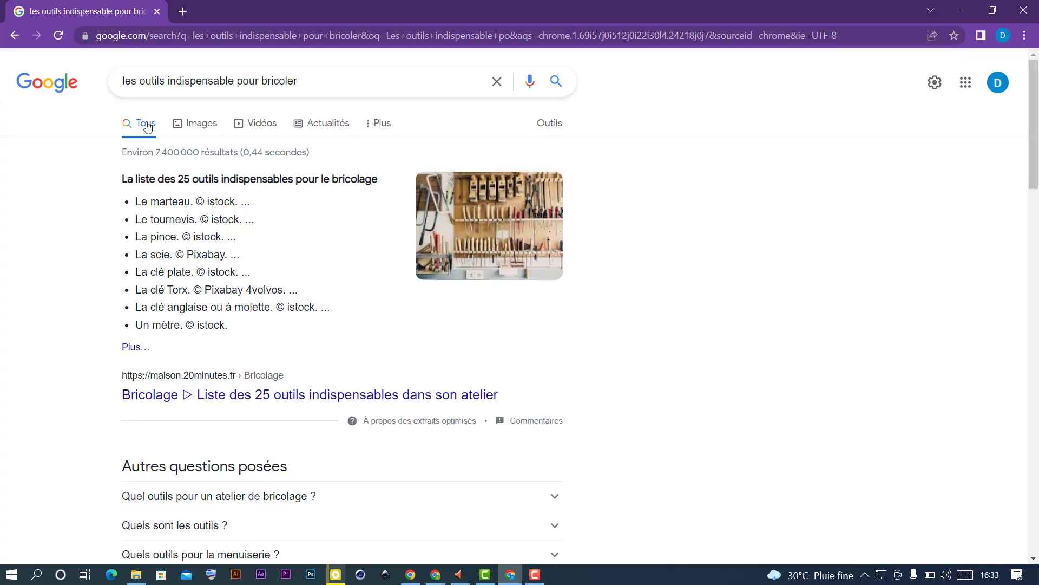
{"action": "key", "text": "F9"}
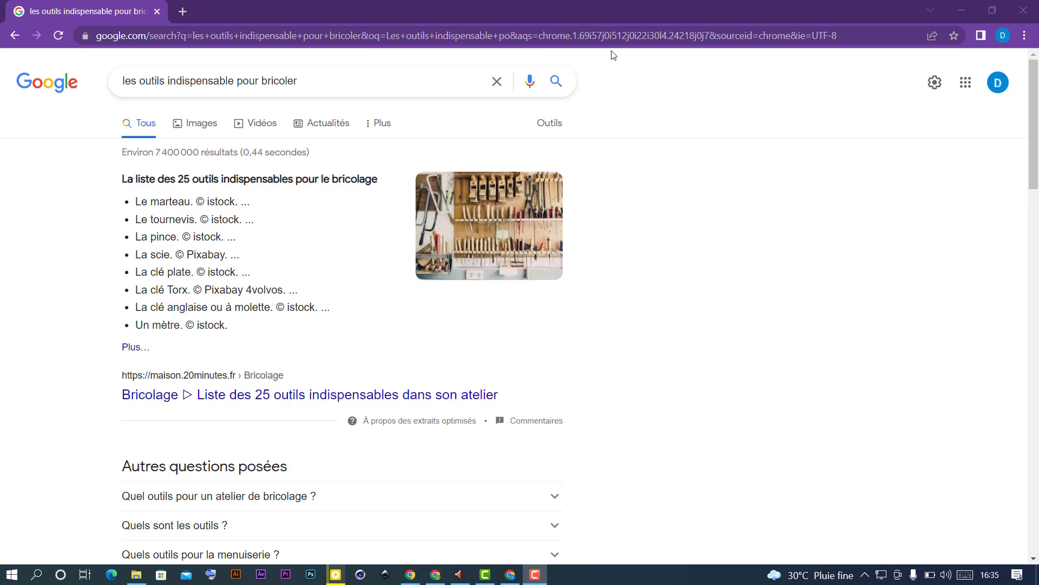
{"action": "key", "text": "super+Print"}
Switch to File Explorer and view "Capture d'écran (7)" from the Captures d'écran folder inside Images.
{"action": "left_click", "coordinate": [136, 575]}
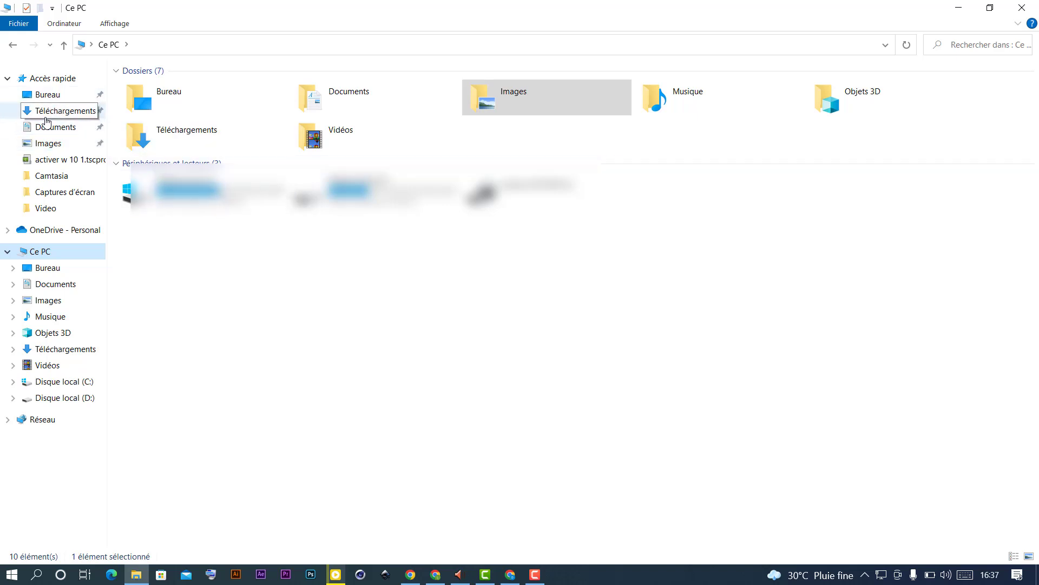
{"action": "left_click", "coordinate": [48, 142]}
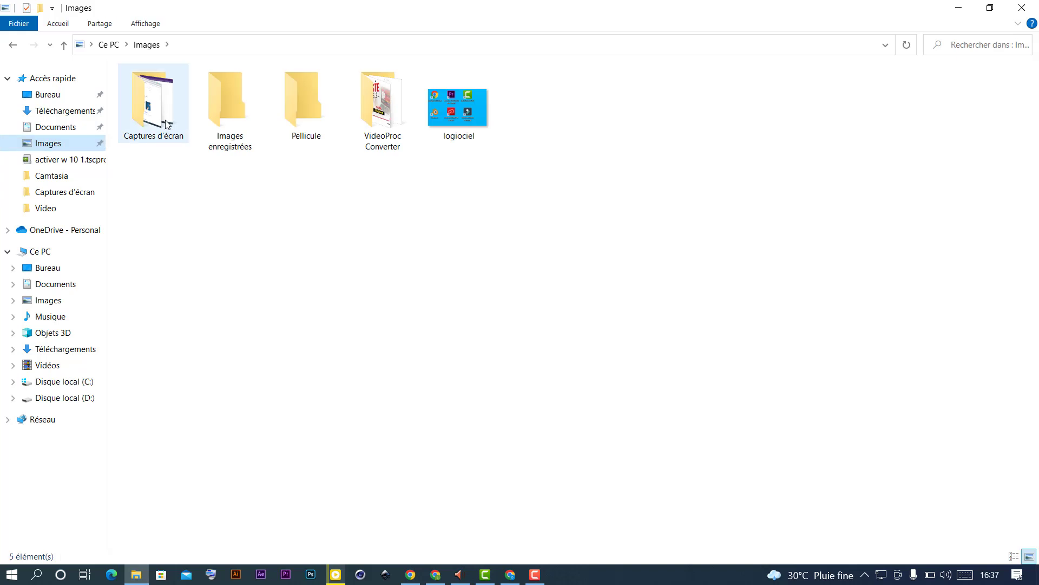
{"action": "double_click", "coordinate": [167, 123]}
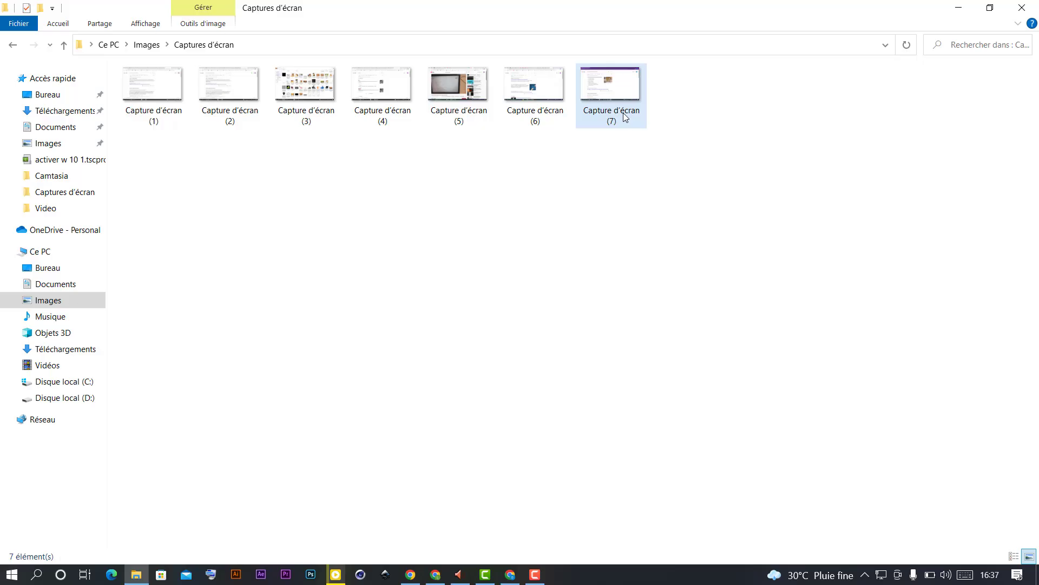
{"action": "left_click", "coordinate": [626, 116]}
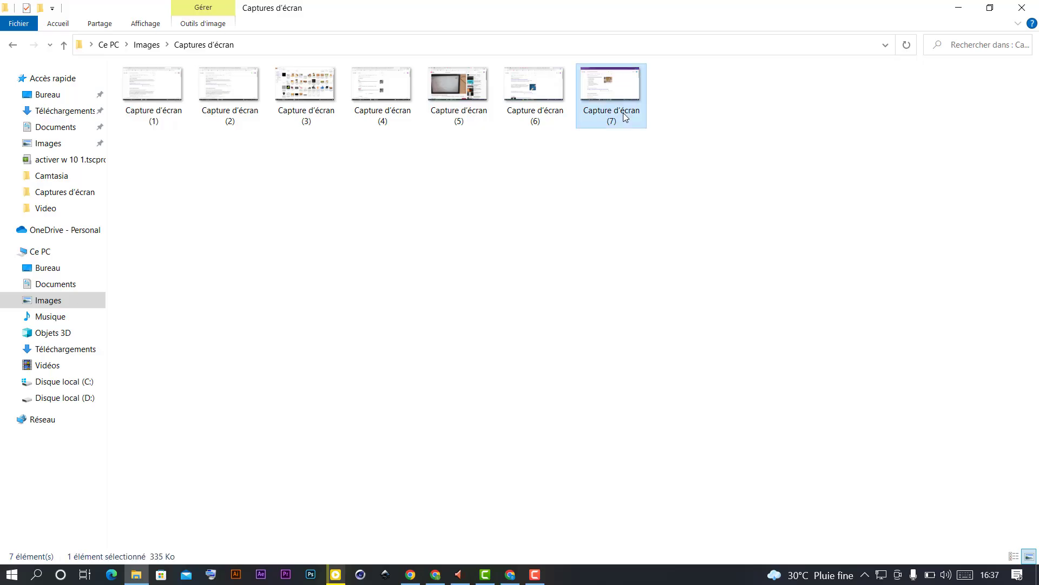
{"action": "double_click", "coordinate": [625, 117]}
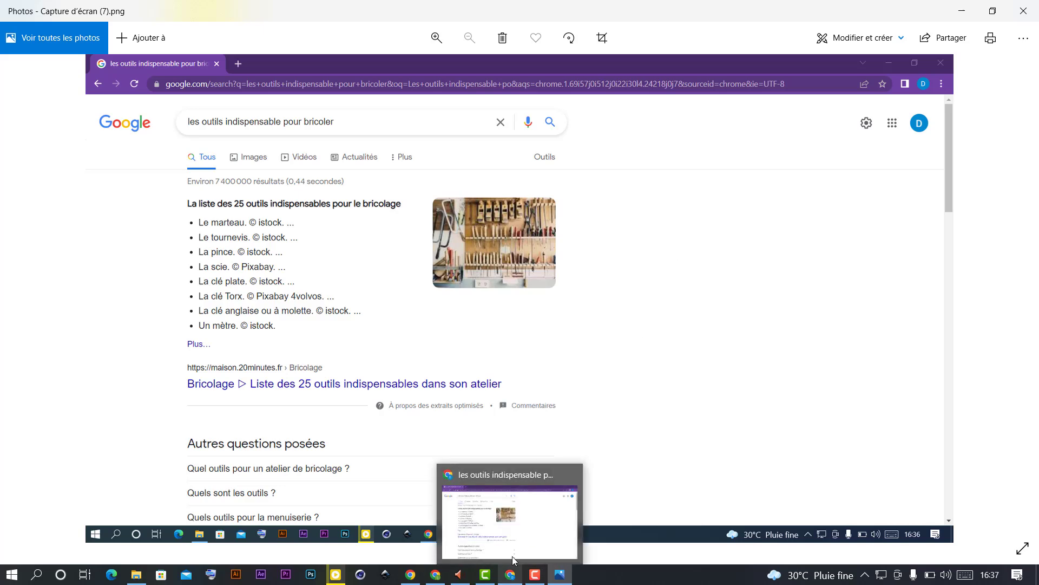
Switch to Chrome, start a new message in the Gmail inbox and enter the recipient's e-mail address.
{"action": "left_click", "coordinate": [512, 575]}
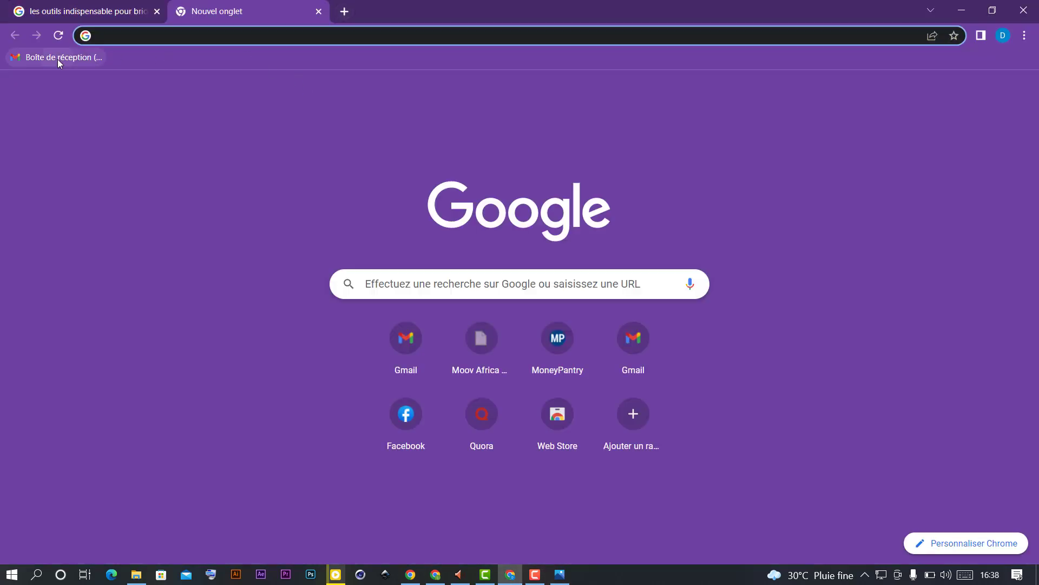
{"action": "left_click", "coordinate": [57, 60]}
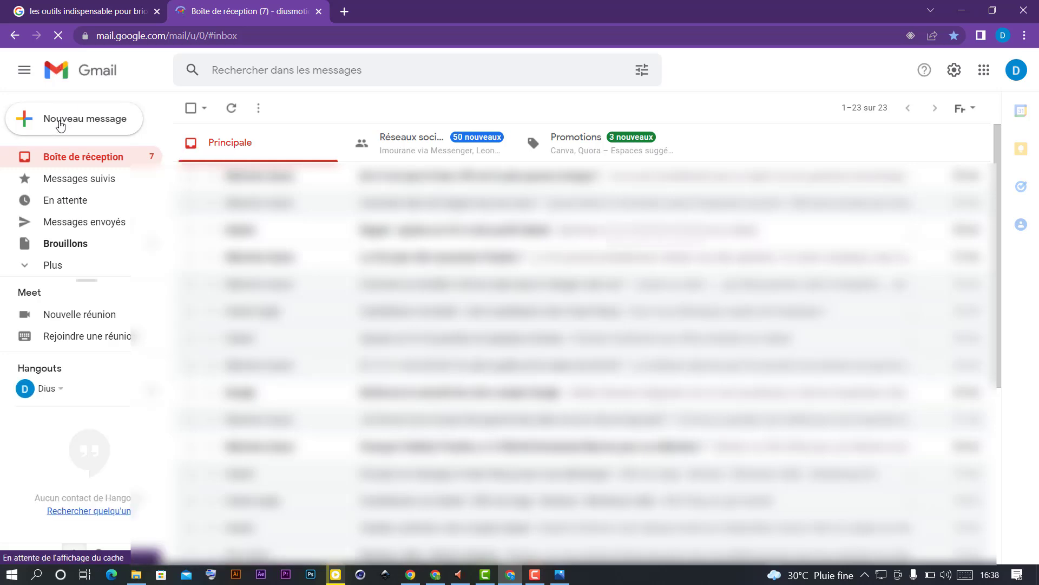
{"action": "left_click", "coordinate": [60, 129]}
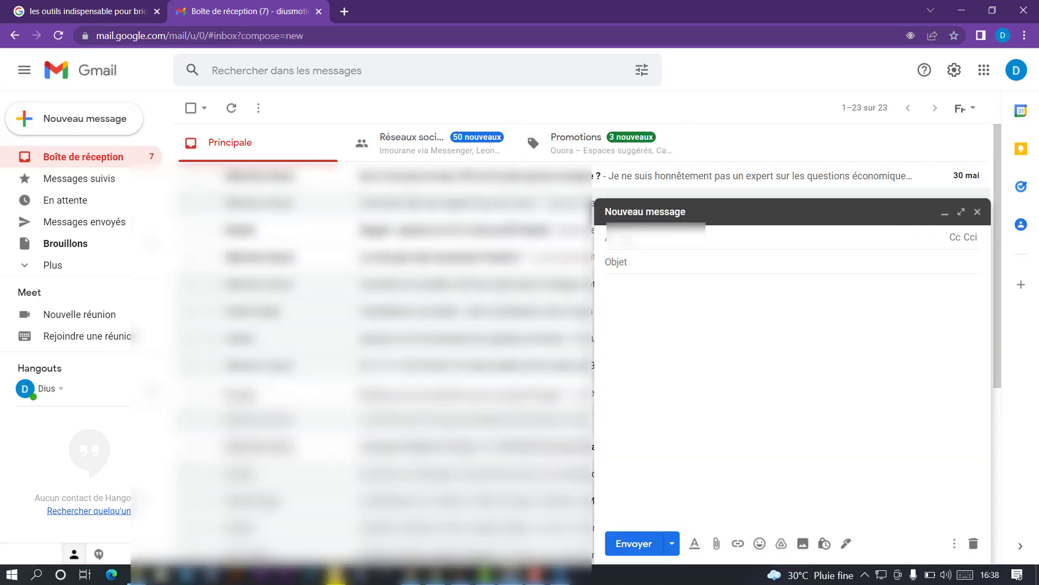
{"action": "type", "text": "..."}
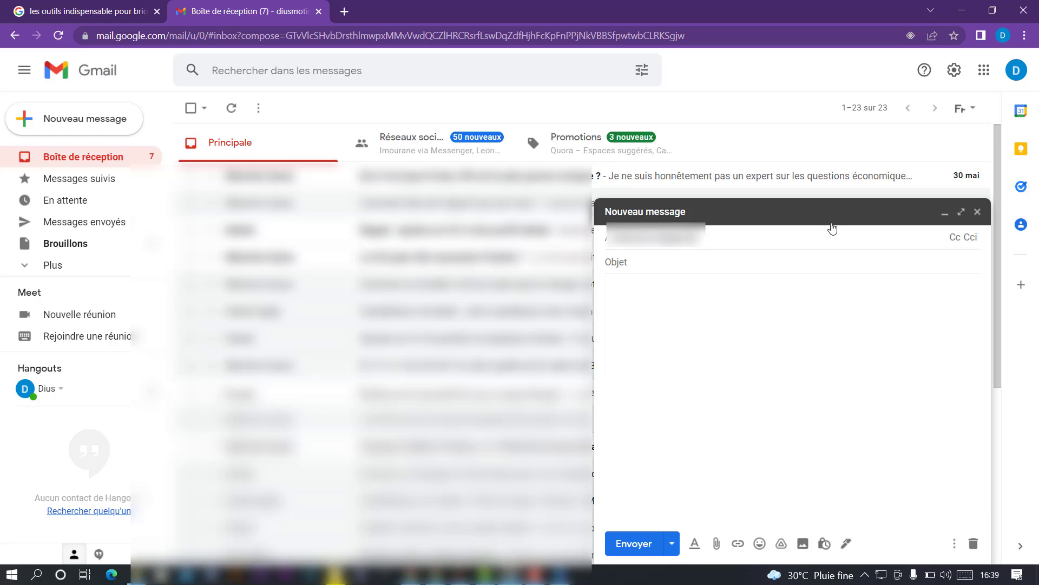
{"action": "type", "text": "com"}
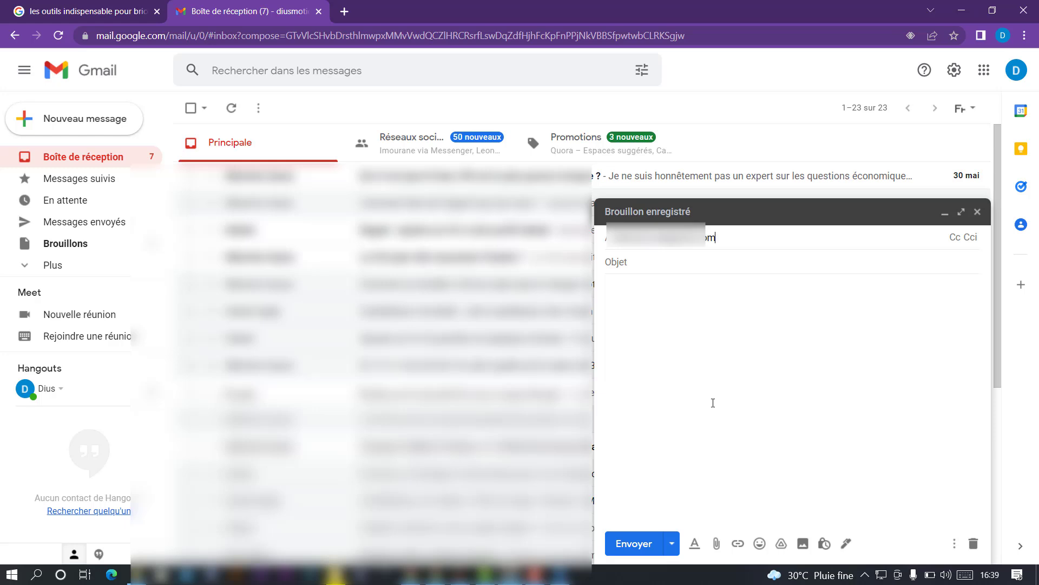
Attach "Capture d'écran (7).png" from the Captures d'écran folder to the message.
{"action": "left_click", "coordinate": [717, 543]}
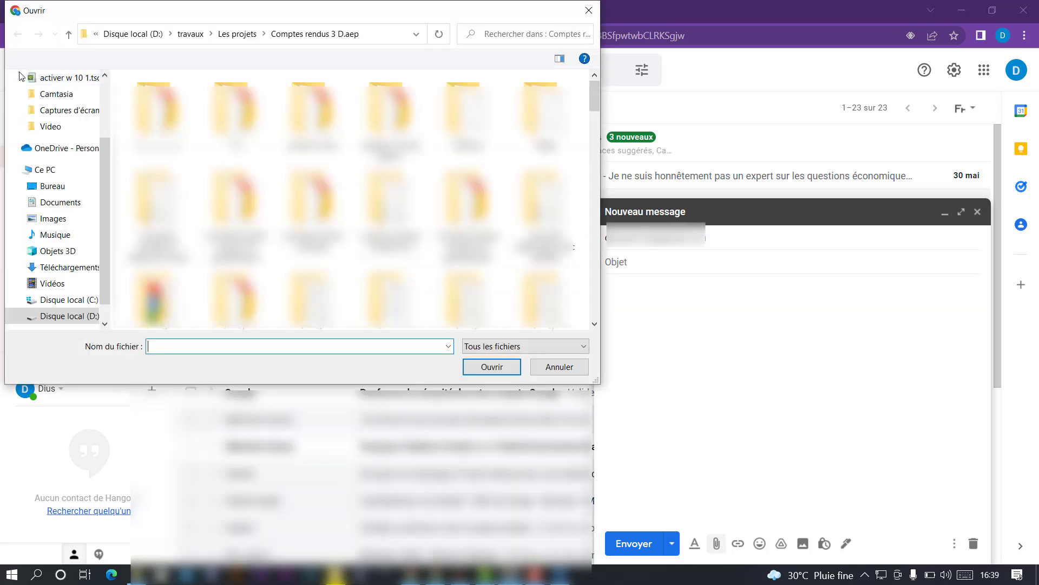
{"action": "scroll", "coordinate": [105, 167], "scroll_direction": "up", "scroll_amount": 1}
{"action": "left_click", "coordinate": [70, 143]}
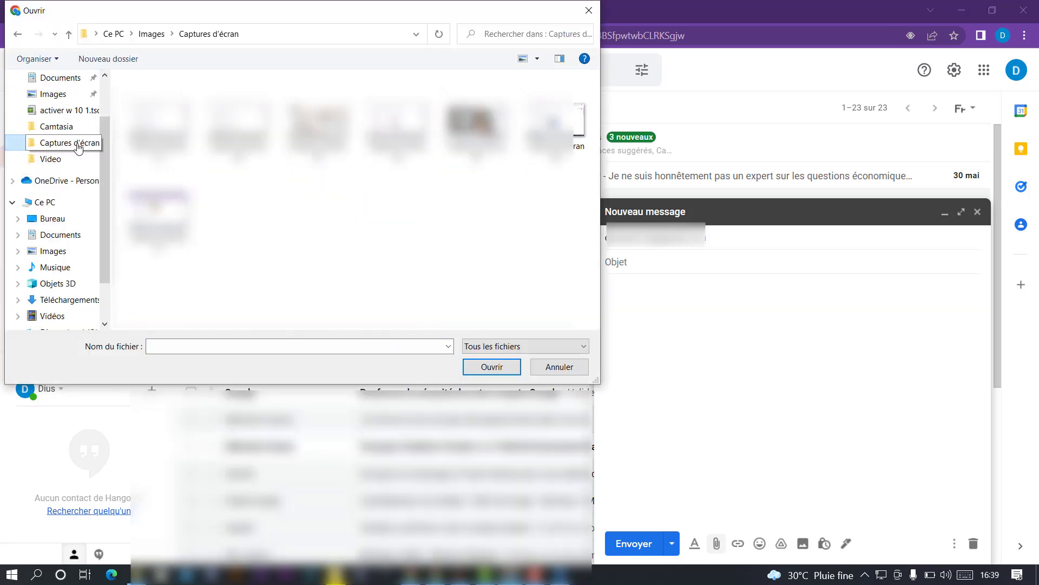
{"action": "left_click", "coordinate": [175, 219]}
{"action": "left_click", "coordinate": [491, 366]}
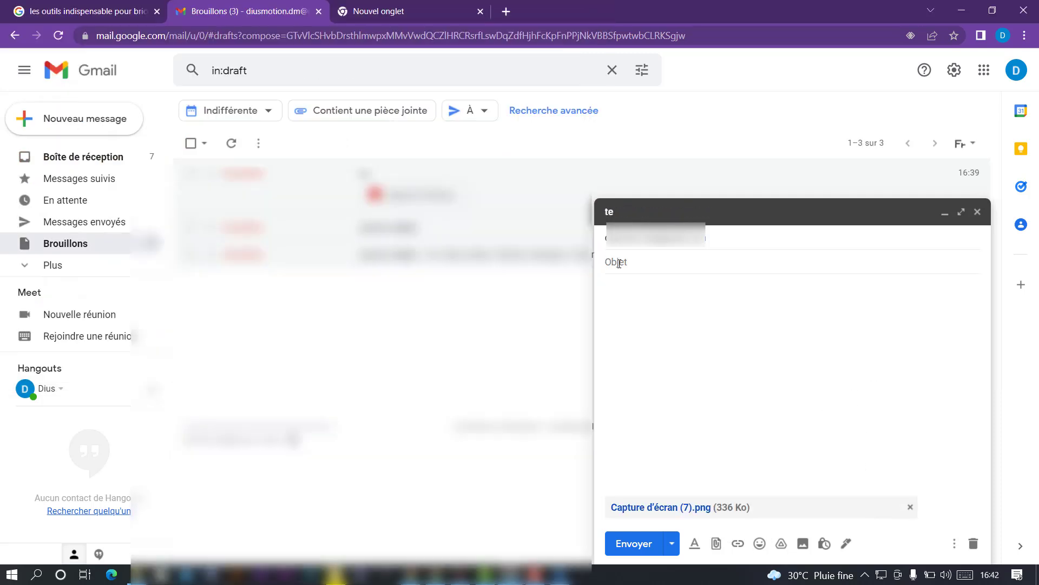
Set the message's subject to "ta capture" and send it.
{"action": "type", "text": "ta capture"}
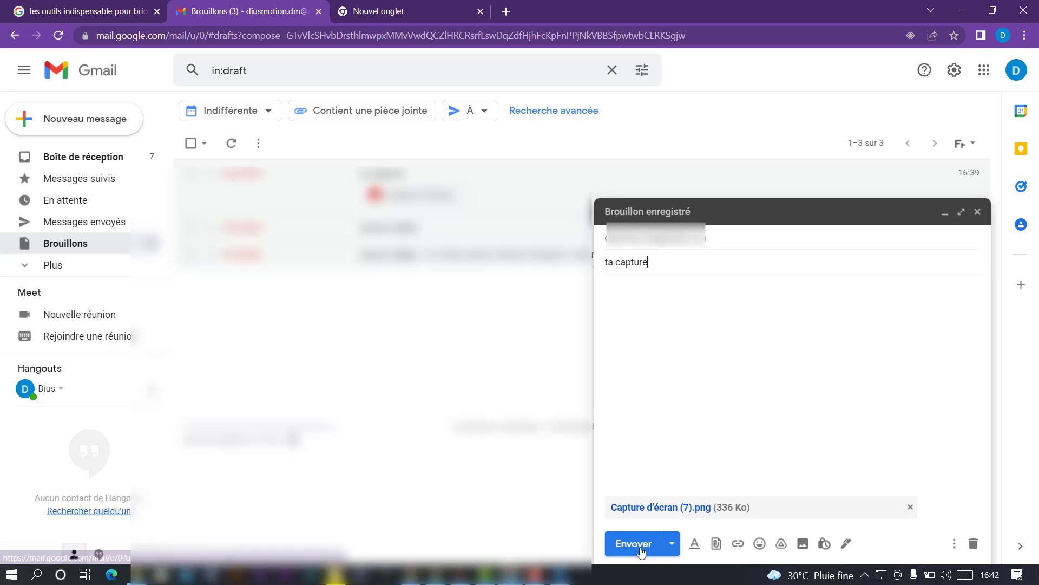
{"action": "left_click", "coordinate": [635, 544]}
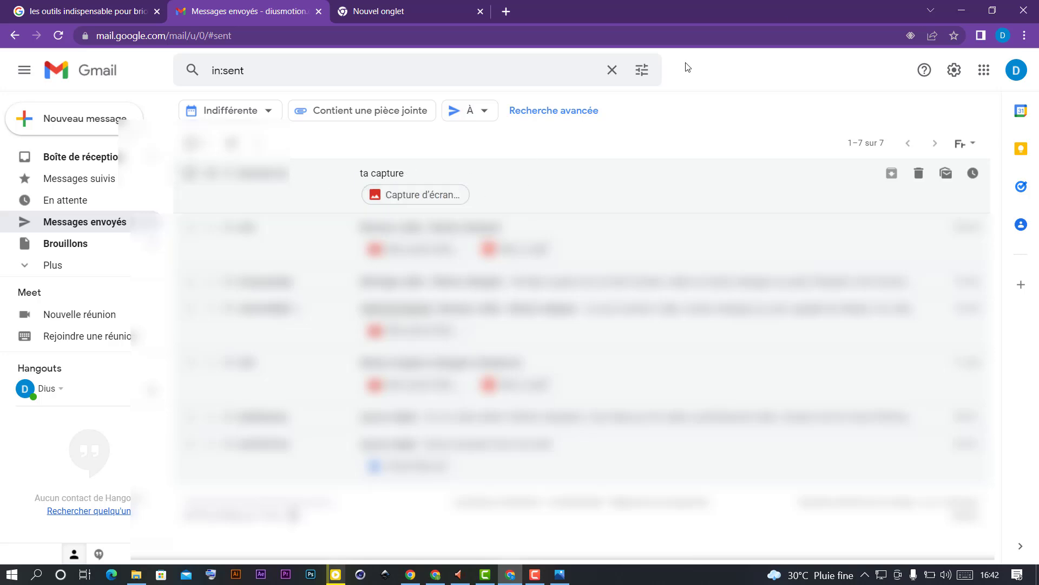
Return to the Google results page, search Windows for "ca" and launch Outil Capture d'écran.
{"action": "left_click", "coordinate": [90, 11]}
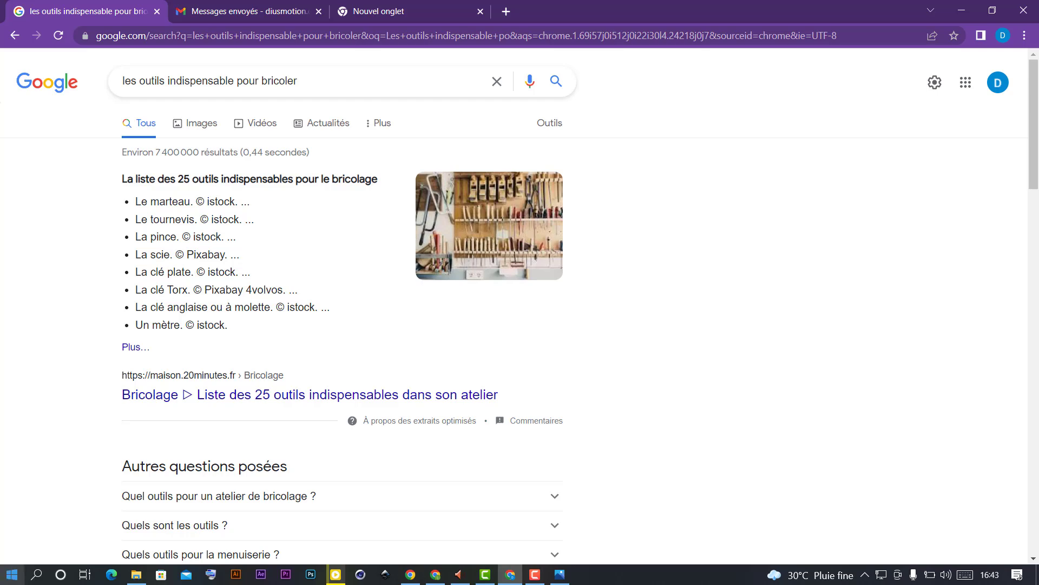
{"action": "left_click", "coordinate": [35, 575]}
{"action": "left_click", "coordinate": [35, 577]}
{"action": "left_click", "coordinate": [36, 575]}
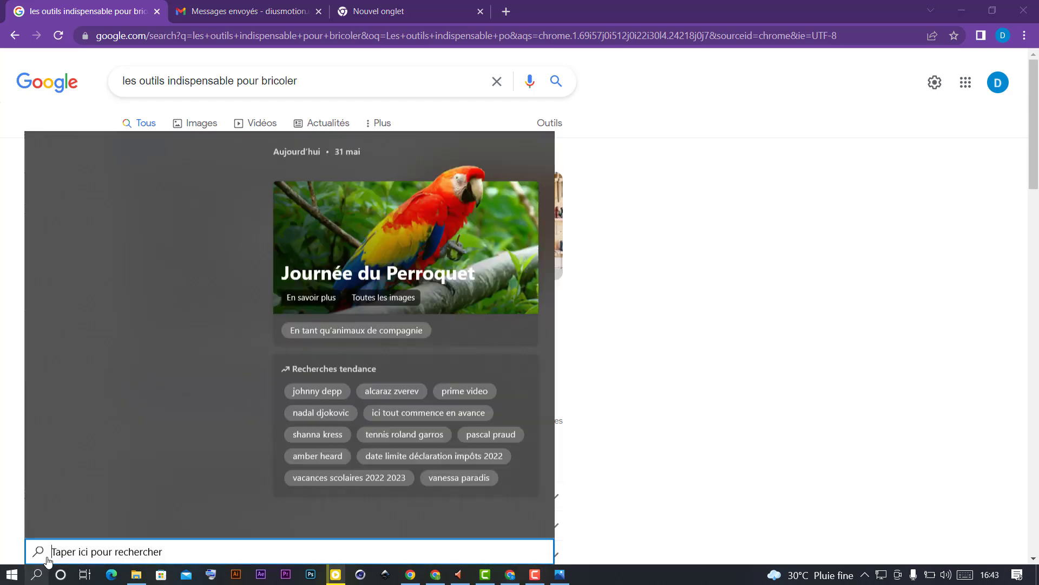
{"action": "type", "text": "ca"}
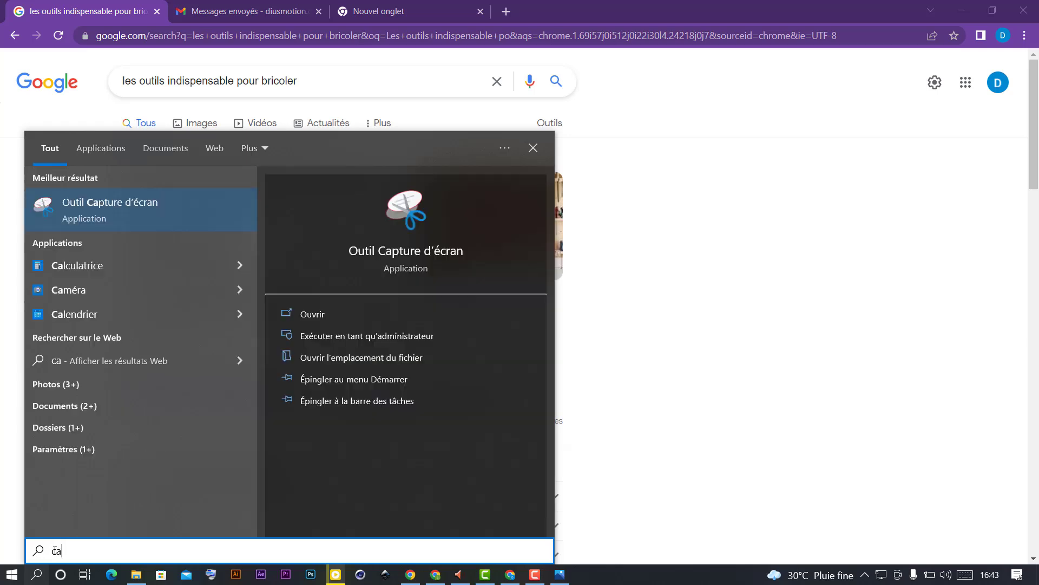
{"action": "left_click", "coordinate": [411, 257]}
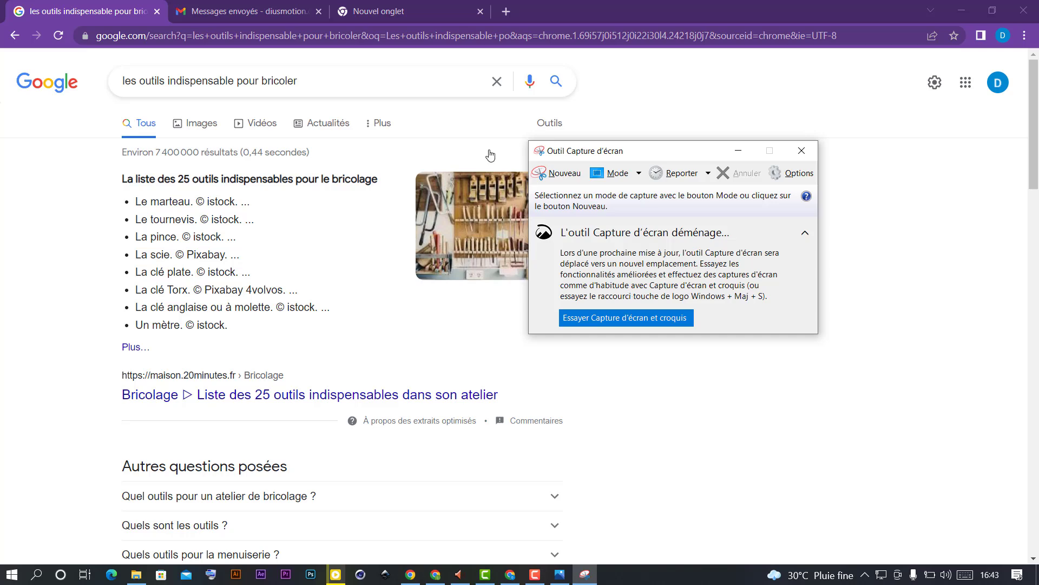
Snip the area with the tool list and workshop photo, and save it as PNG file "Capture 7" in the Images folder.
{"action": "left_click", "coordinate": [562, 174]}
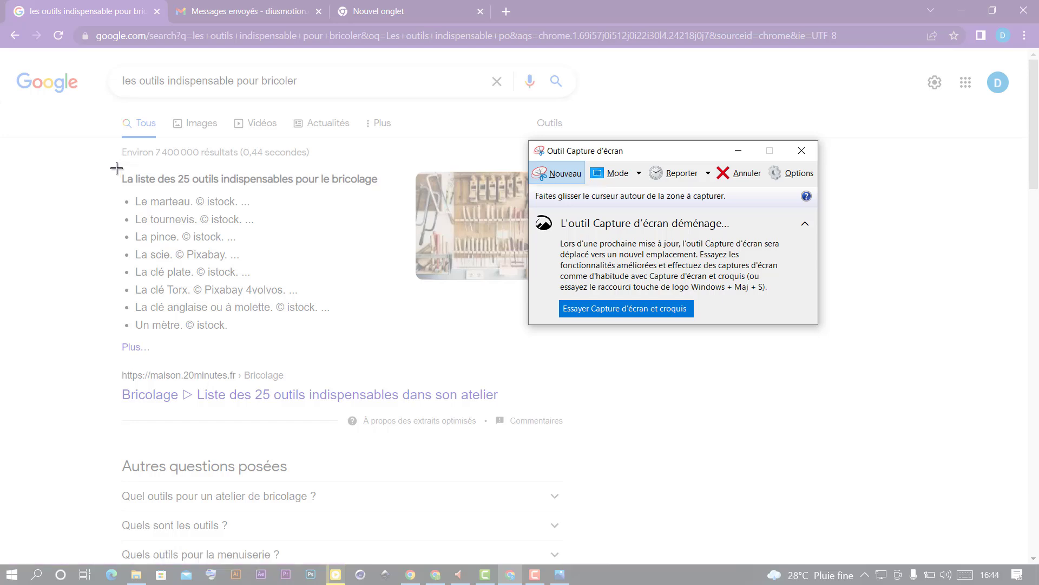
{"action": "left_click_drag", "start_coordinate": [117, 169], "coordinate": [641, 395]}
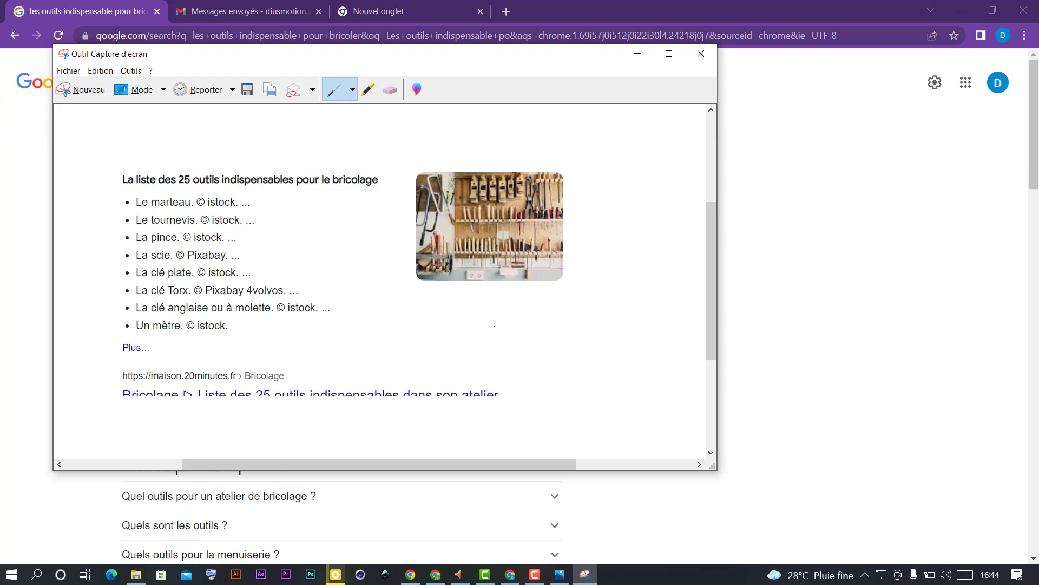
{"action": "key", "text": "ctrl+s"}
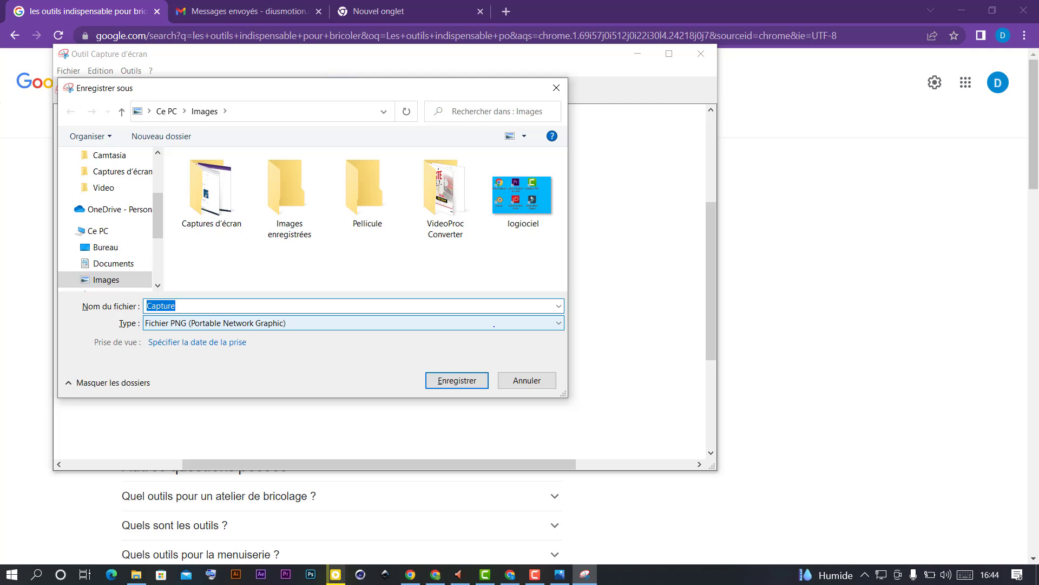
{"action": "left_click", "coordinate": [226, 305]}
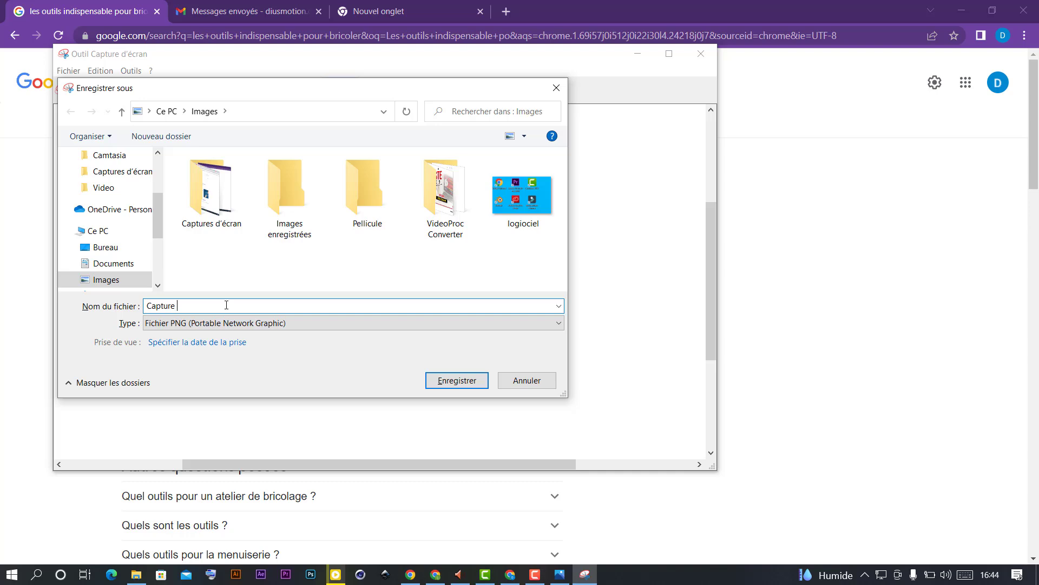
{"action": "type", "text": "7"}
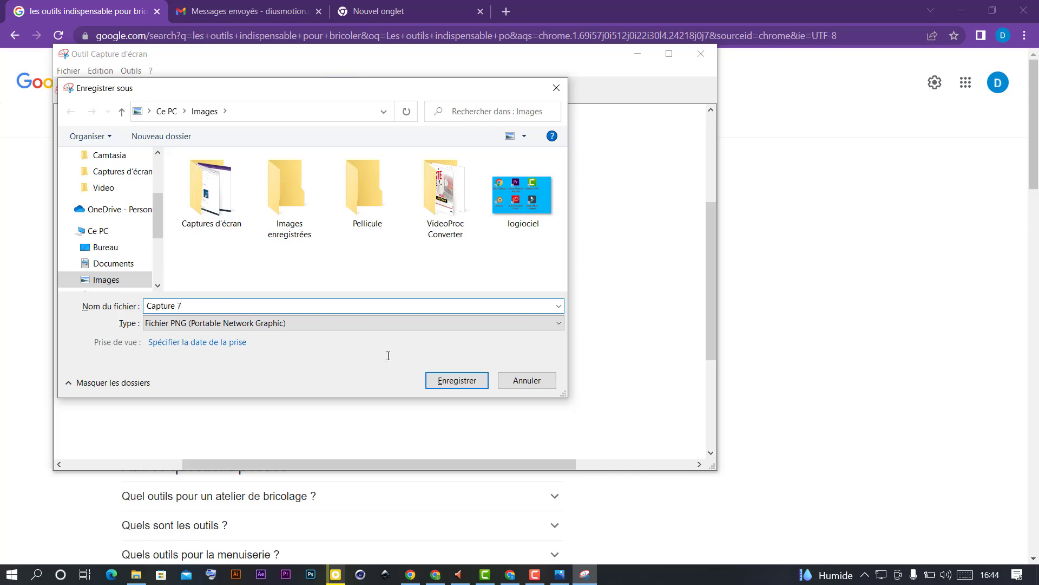
{"action": "left_click", "coordinate": [443, 382]}
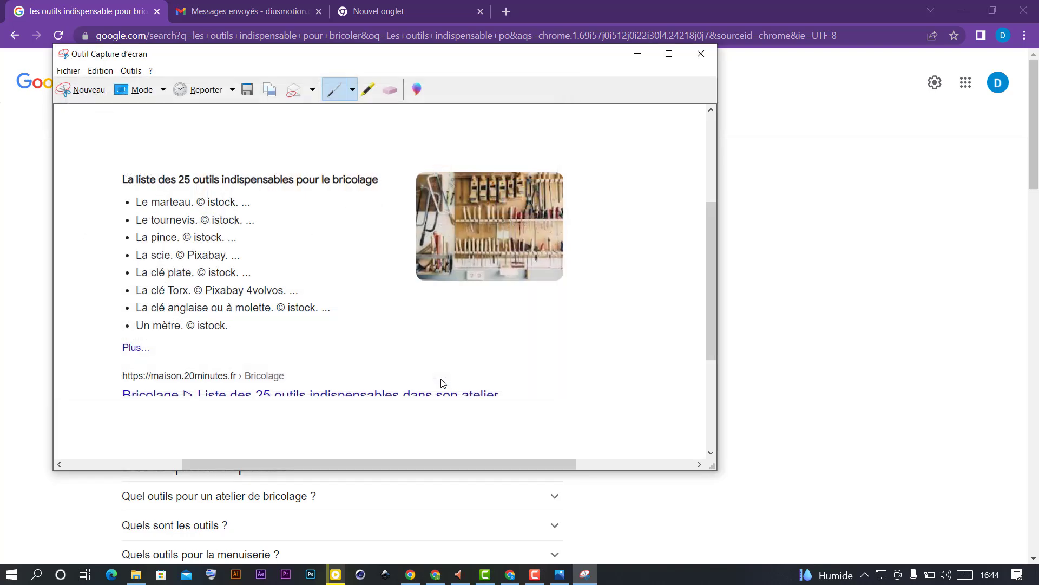